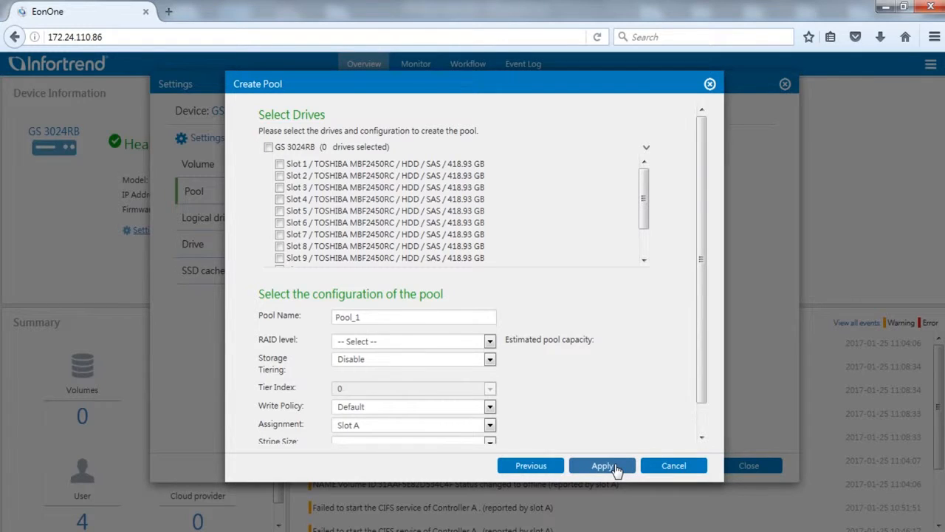
- Select the drives in slots 1 to 4 for the new pool and keep Pool_1 as its name
left_click(279, 164)
left_click(279, 176)
left_click(279, 188)
left_click(280, 199)
left_click(420, 318)
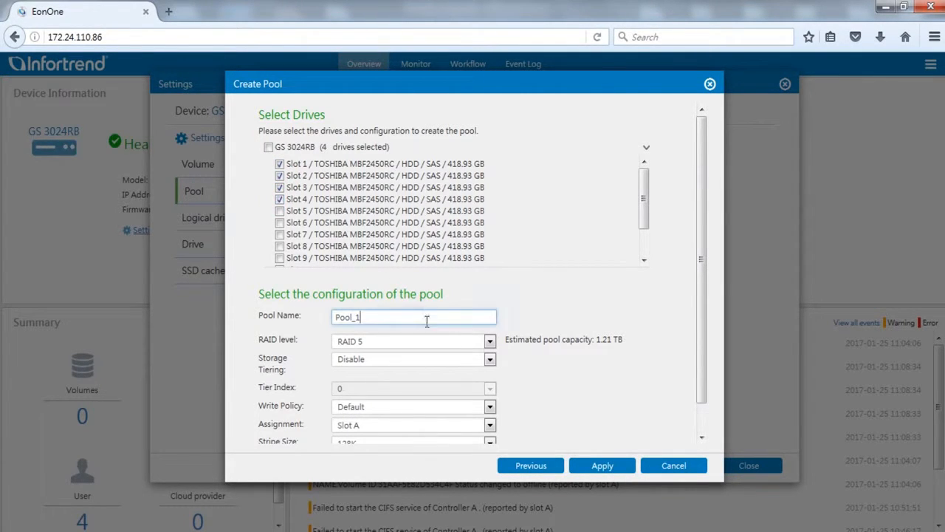
- Create the pool with RAID level RAID 6 and its assignment set to Slot A
left_click(476, 344)
left_click(477, 356)
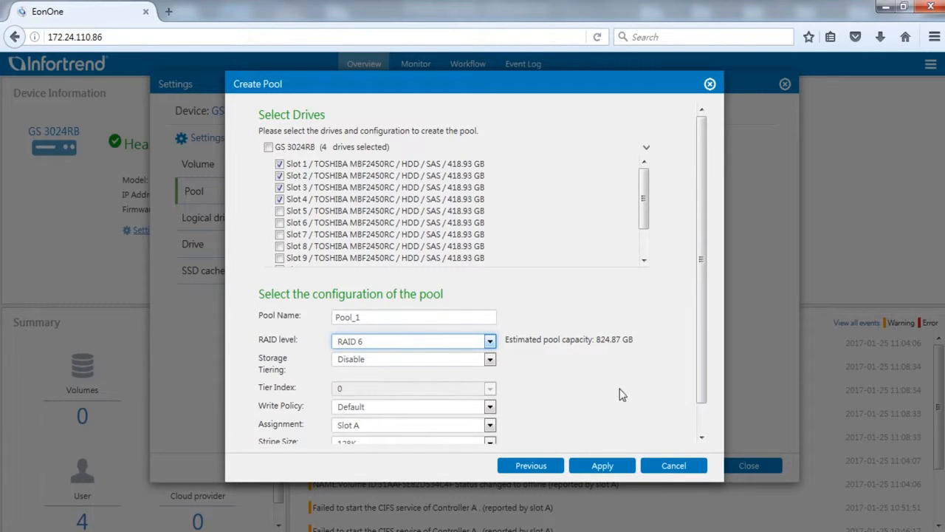
left_click(489, 425)
left_click(474, 442)
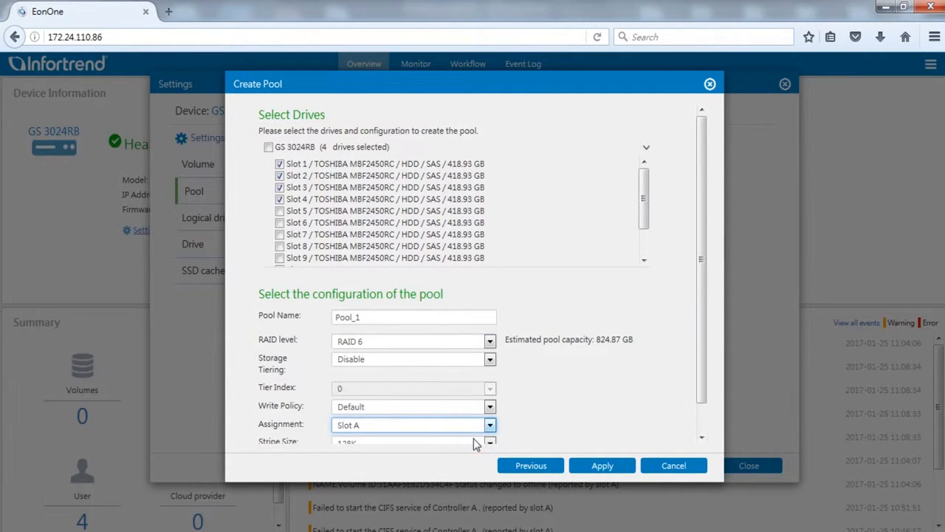
left_click(616, 466)
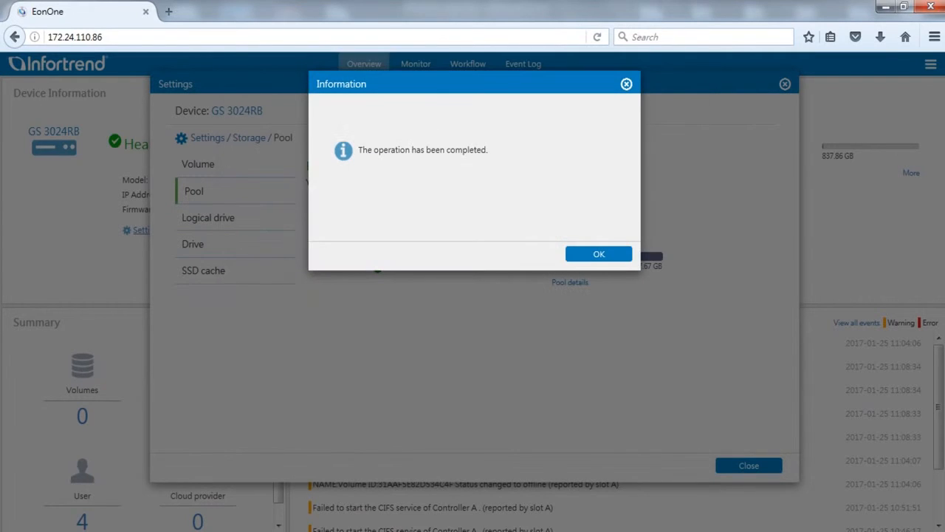
left_click(618, 255)
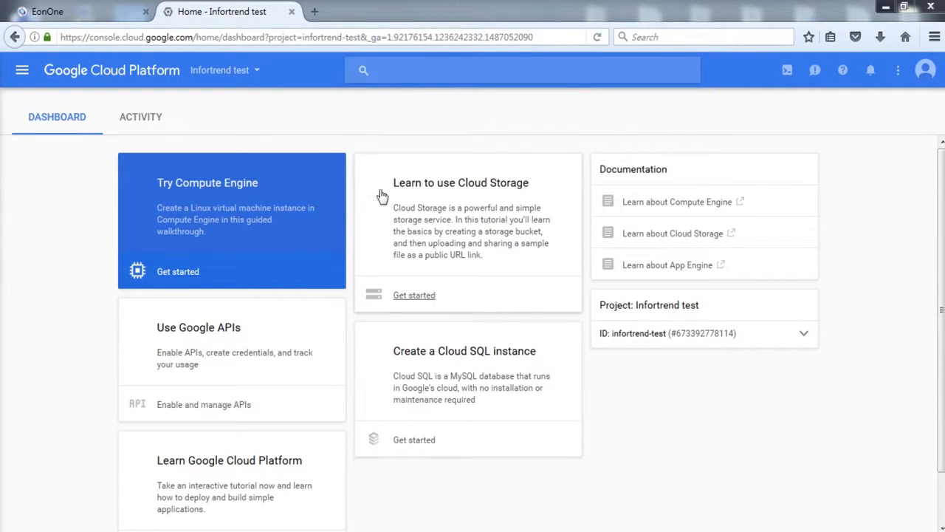
- Switch to Google Cloud Platform, choose the Infortrend test project and open its API Manager credentials
left_click(258, 71)
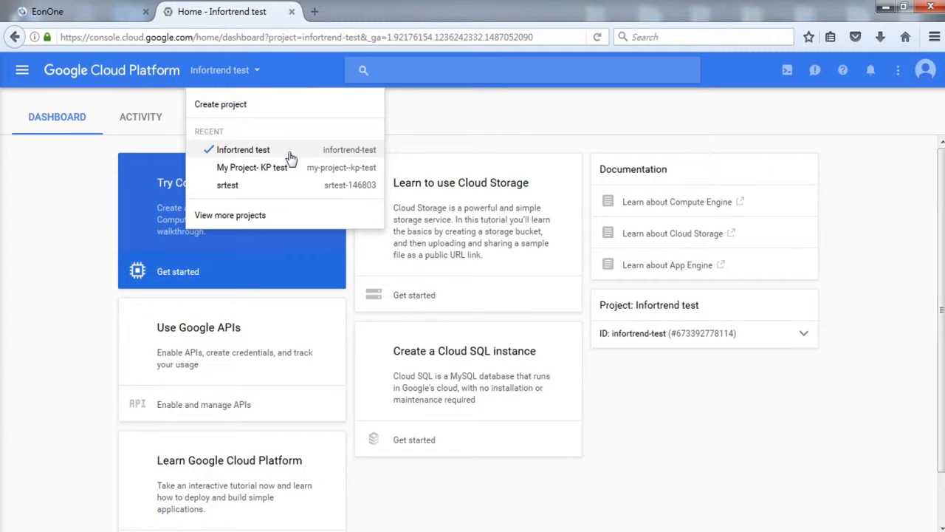
left_click(291, 155)
left_click(23, 69)
mouse_move(118, 181)
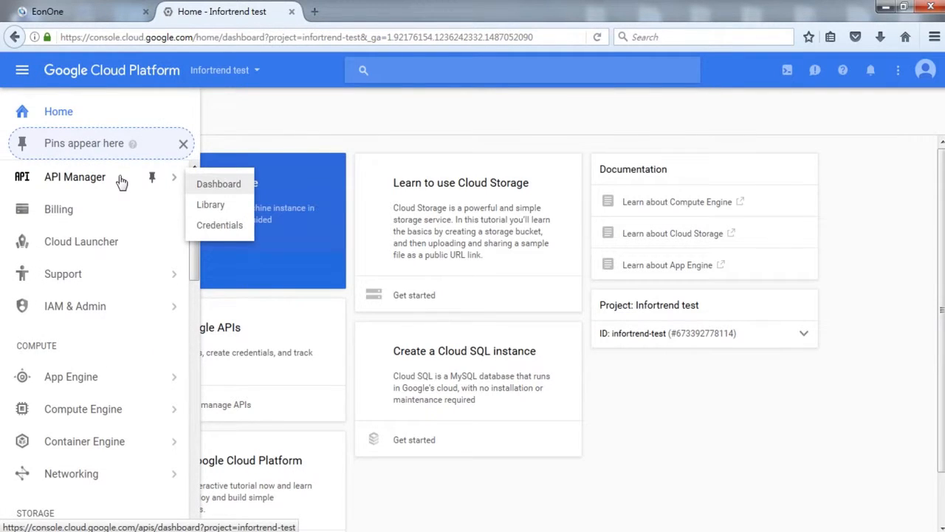
left_click(225, 232)
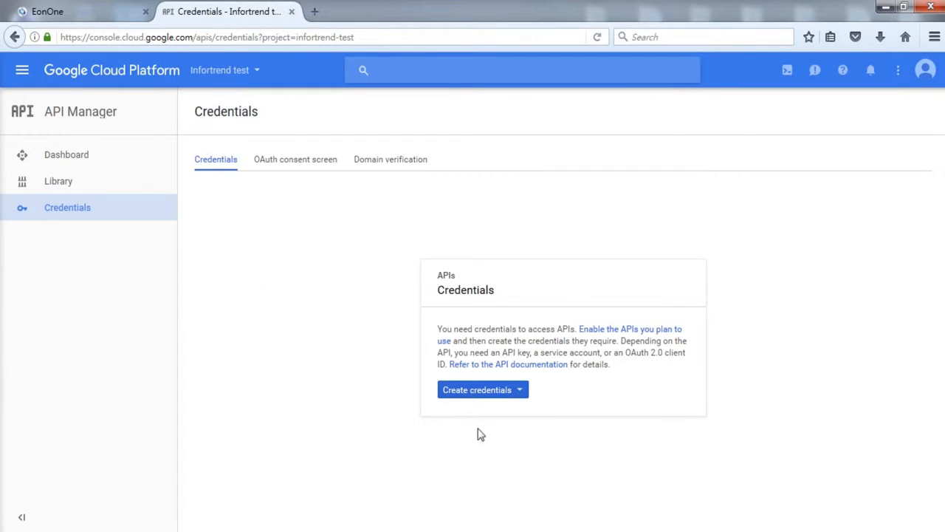
- Create an OAuth client ID with application type Other and the name Other client 1
left_click(494, 401)
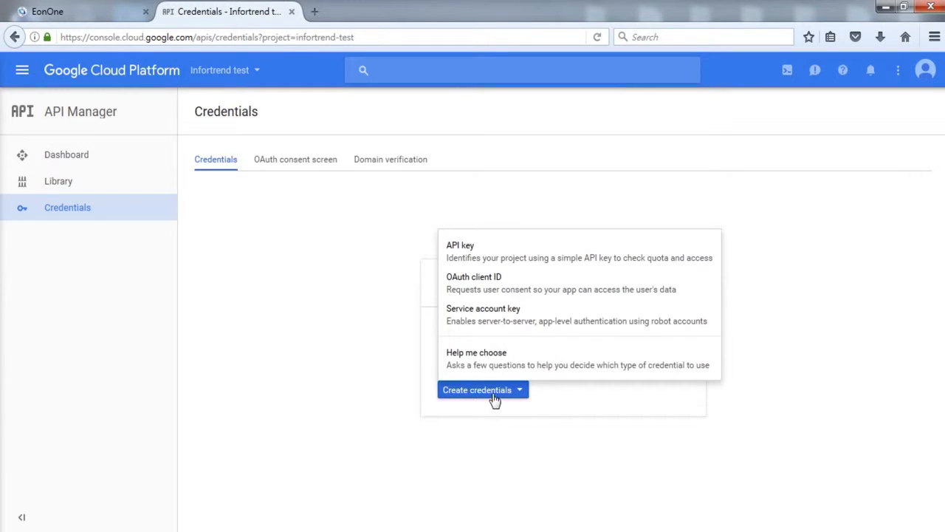
left_click(535, 288)
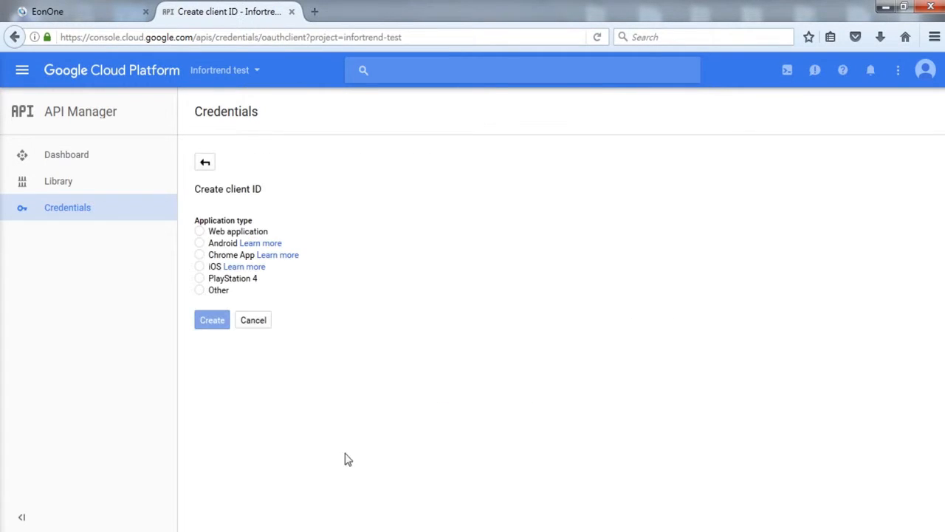
left_click(203, 292)
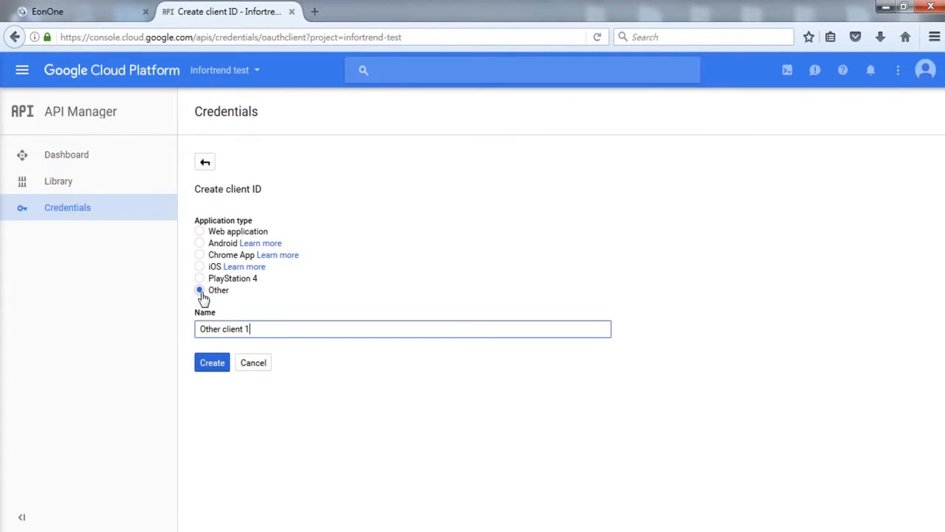
left_click(266, 330)
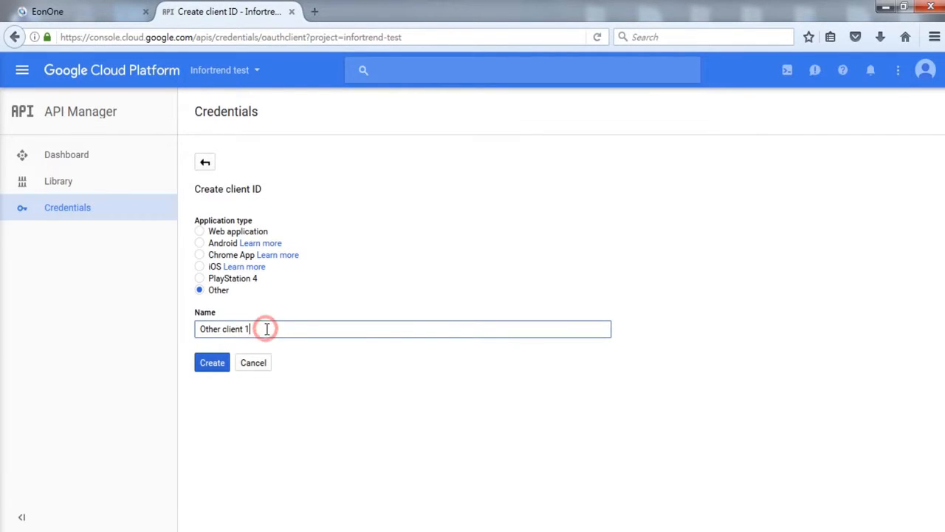
left_click(221, 366)
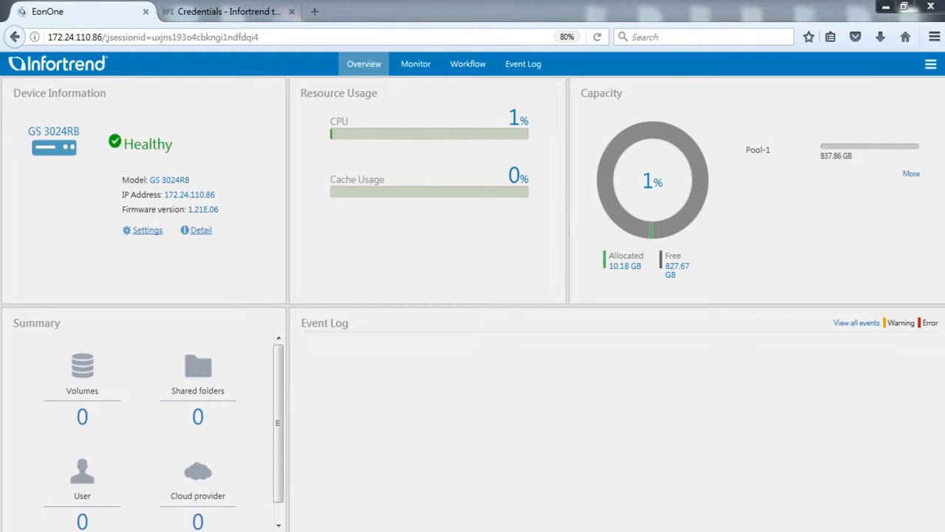
- Switch back to EonOne and start adding a cloud provider in the Backup & Restore cloud settings
left_click(155, 233)
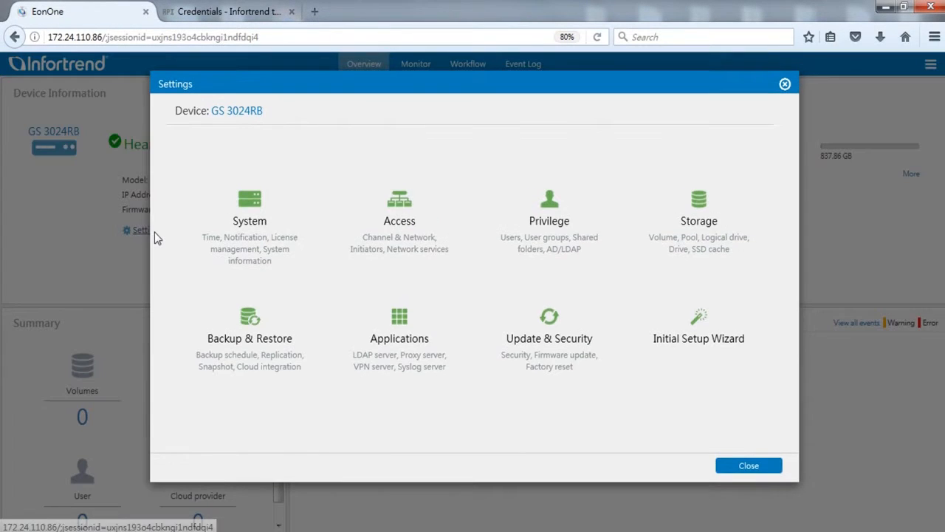
left_click(300, 325)
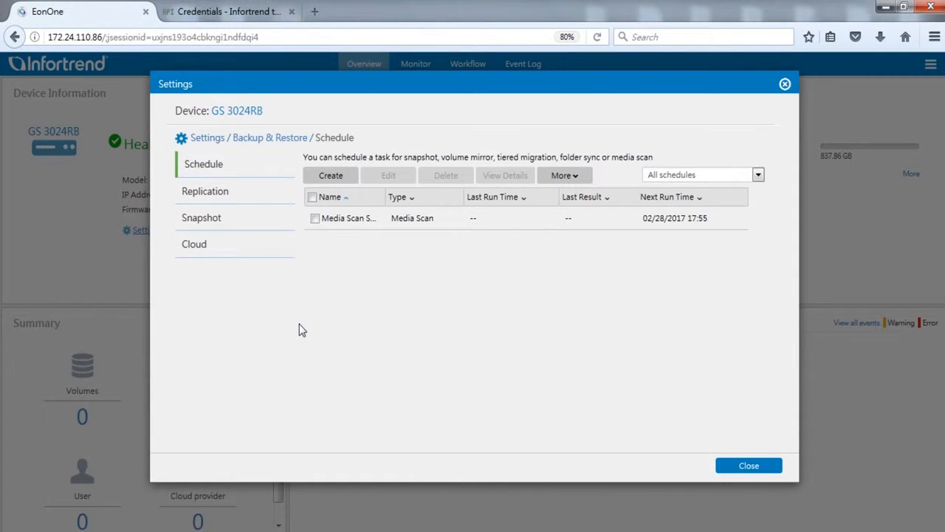
left_click(248, 251)
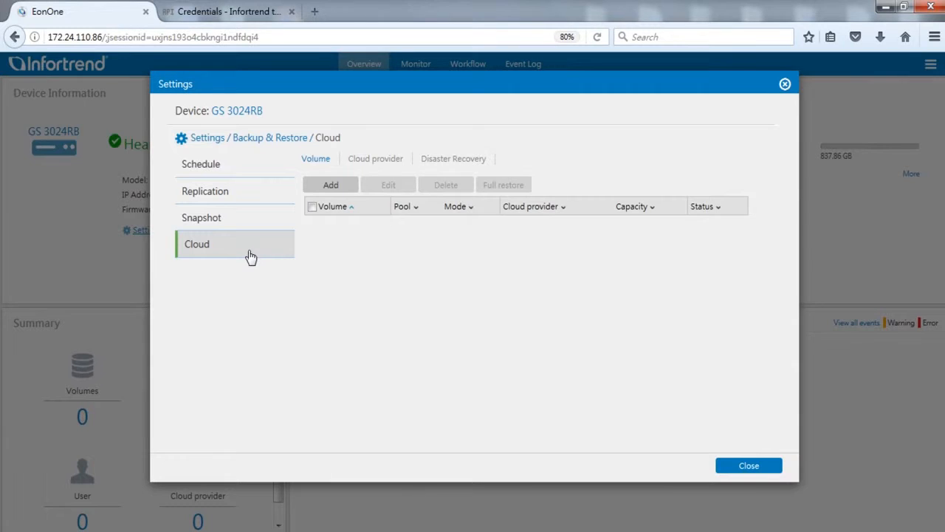
left_click(384, 164)
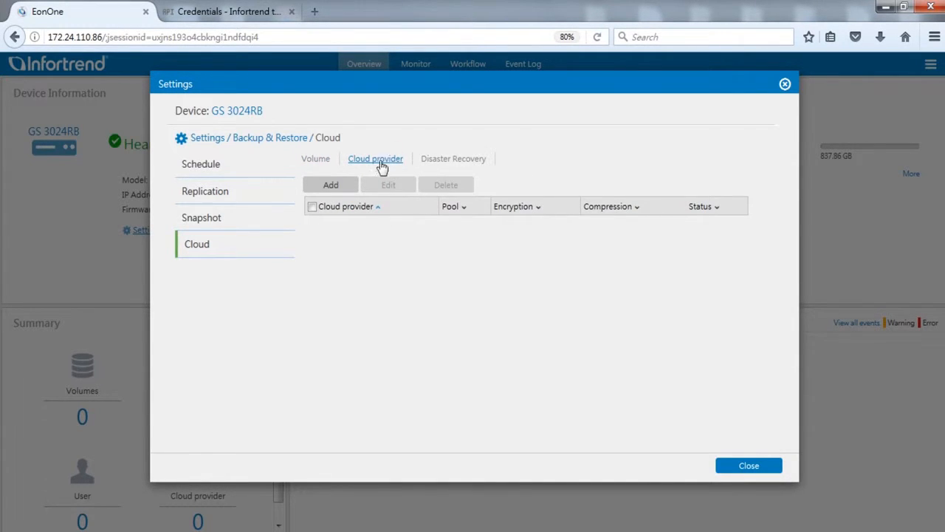
left_click(349, 188)
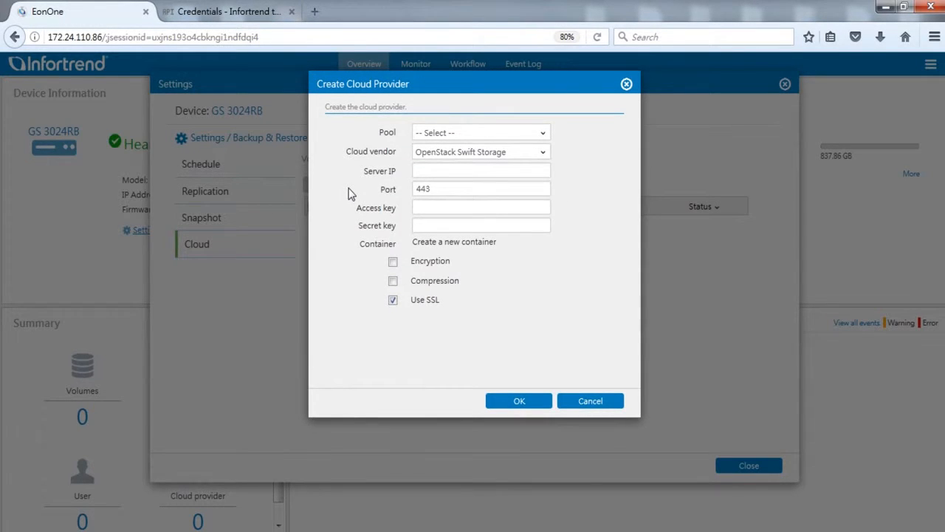
- Choose Pool-1 as the provider's pool and Google Cloud as the cloud vendor
left_click(522, 132)
left_click(517, 154)
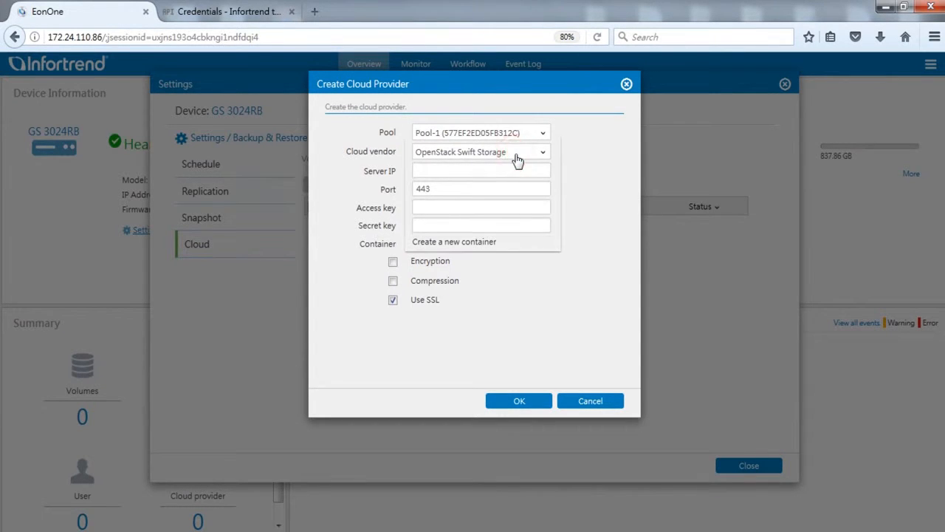
left_click(517, 158)
left_click(483, 240)
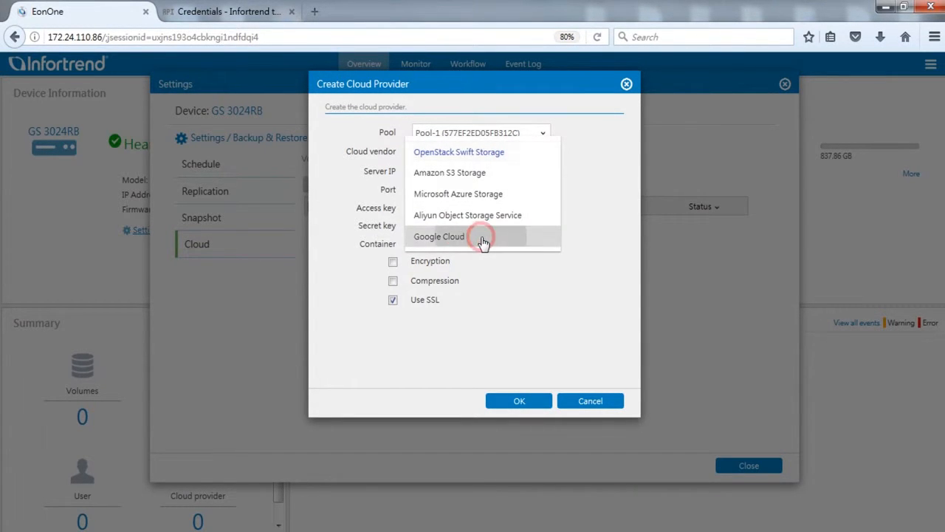
- Copy the OAuth client ID from the Google Cloud console into the cloud provider's Client ID field
left_click(244, 16)
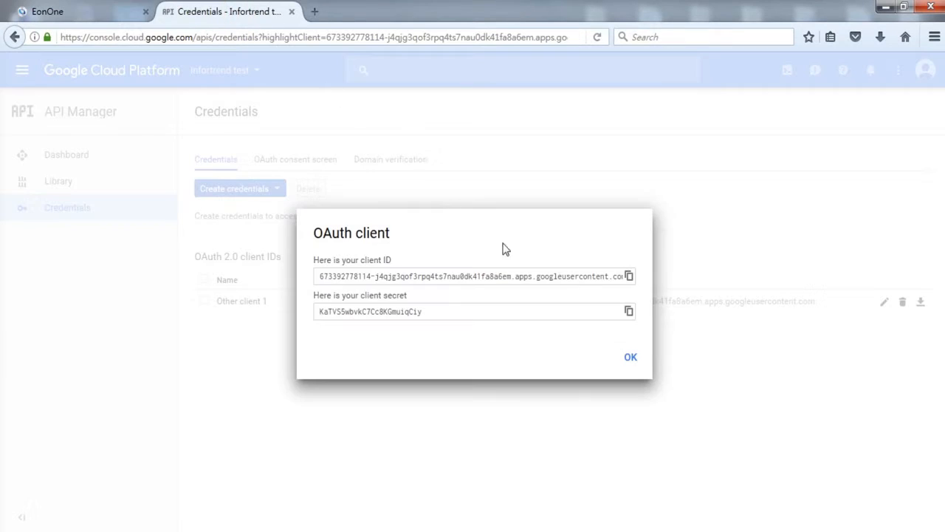
left_click(628, 275)
left_click(109, 15)
left_click(446, 171)
key("ctrl+v")
- Copy the OAuth client secret from the Google Cloud console into the cloud provider's Client Secret field
left_click(235, 12)
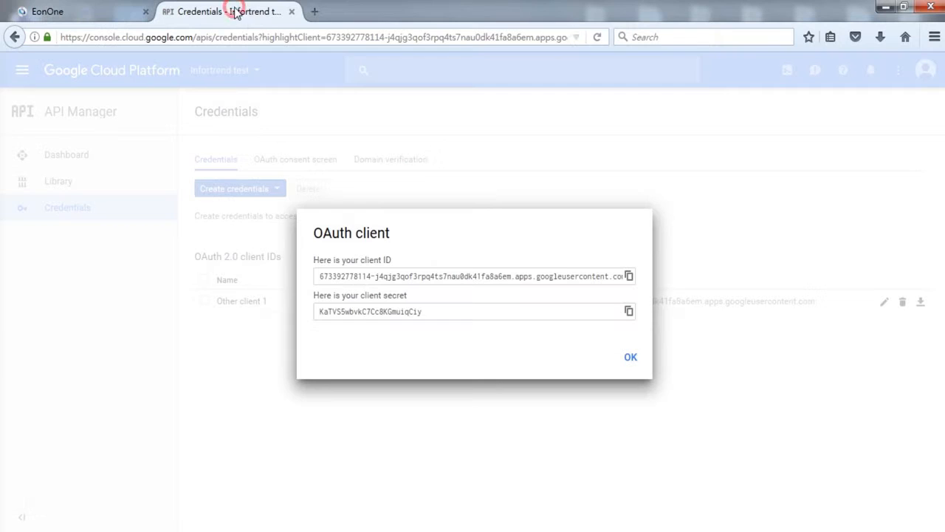
left_click(629, 311)
left_click(94, 13)
left_click(432, 189)
key("ctrl+v")
- Set the cloud provider's project ID to infortrend-test
left_click(430, 205)
type("infortrend-test")
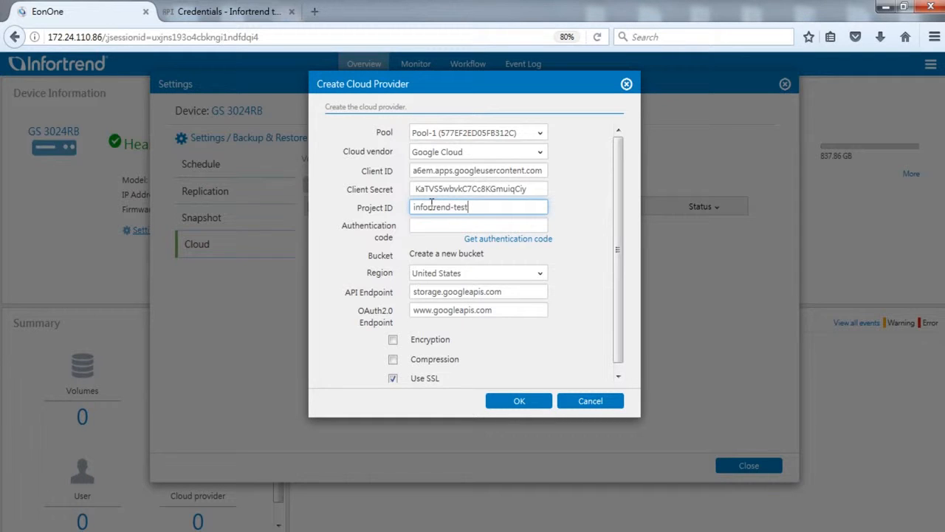
- Request an authentication code, allow Infortrend EonStor GS access on Google, and paste the code into the Authentication code field
left_click(515, 240)
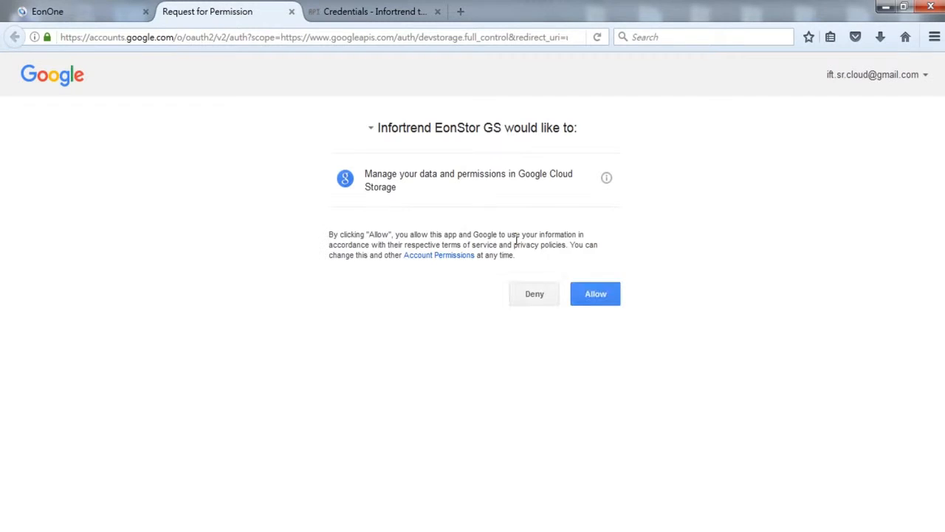
left_click(616, 297)
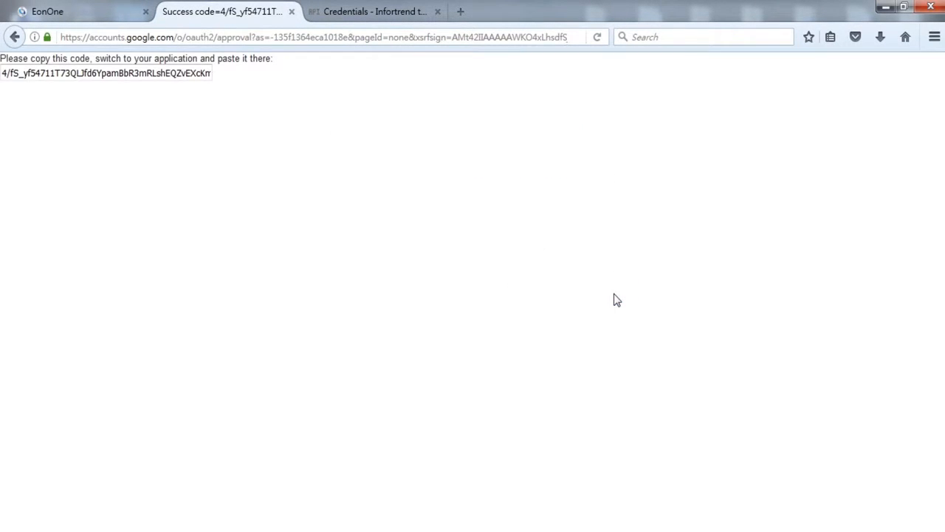
left_click(120, 73)
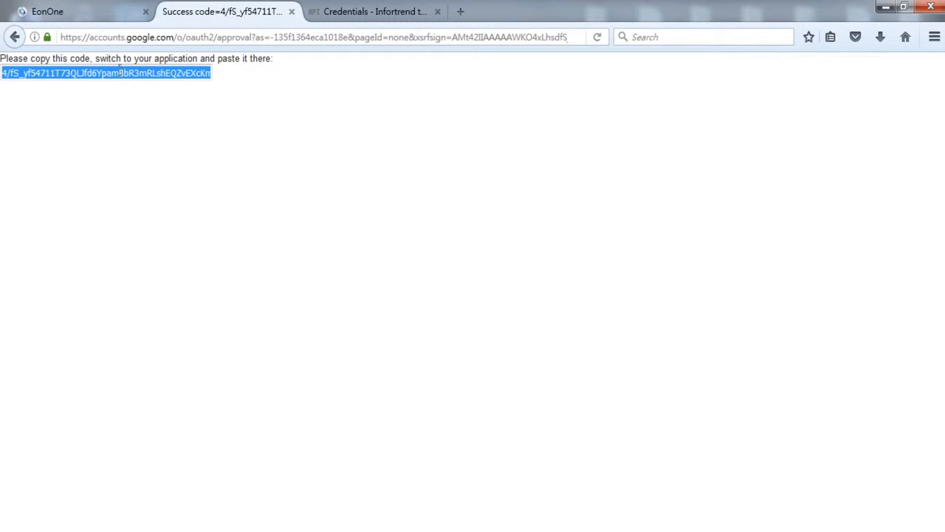
left_click(102, 15)
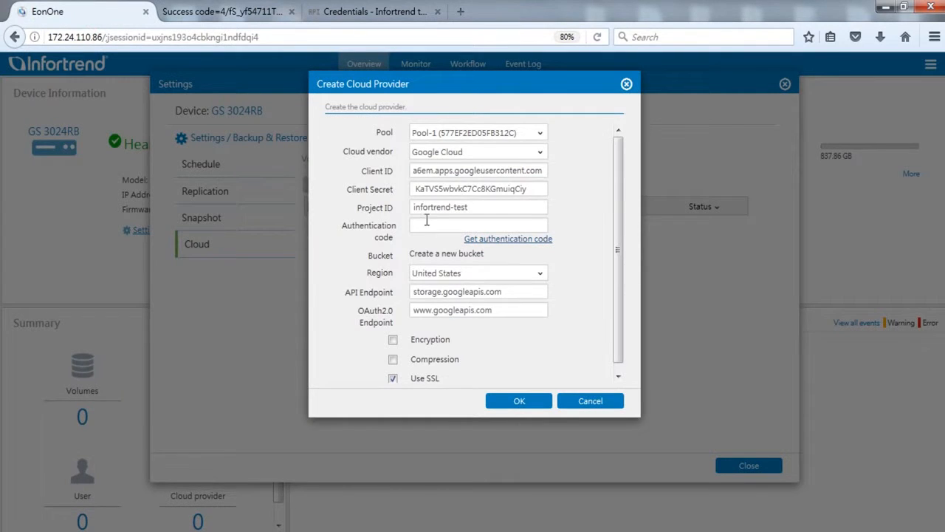
left_click(426, 221)
key("ctrl+v")
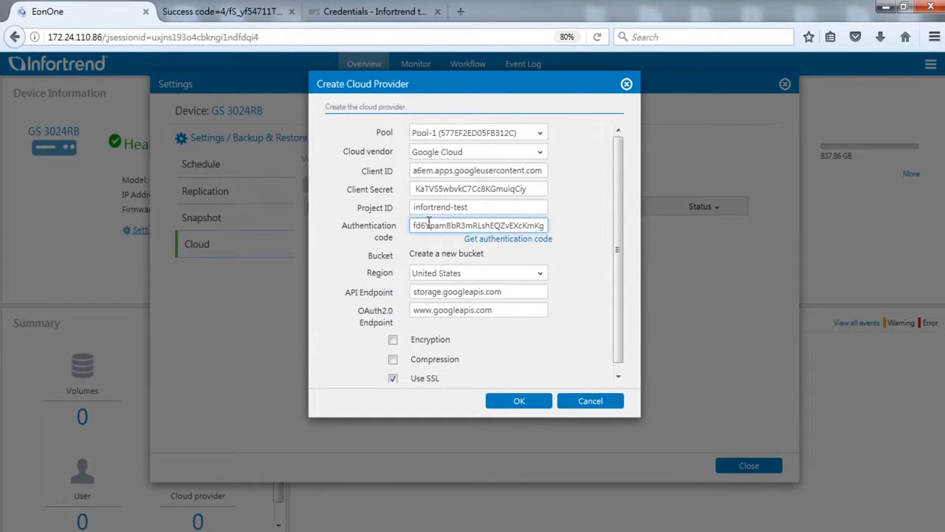
- Set the bucket region to Asia and create the cloud provider, accepting the mapping relationship
left_click(540, 273)
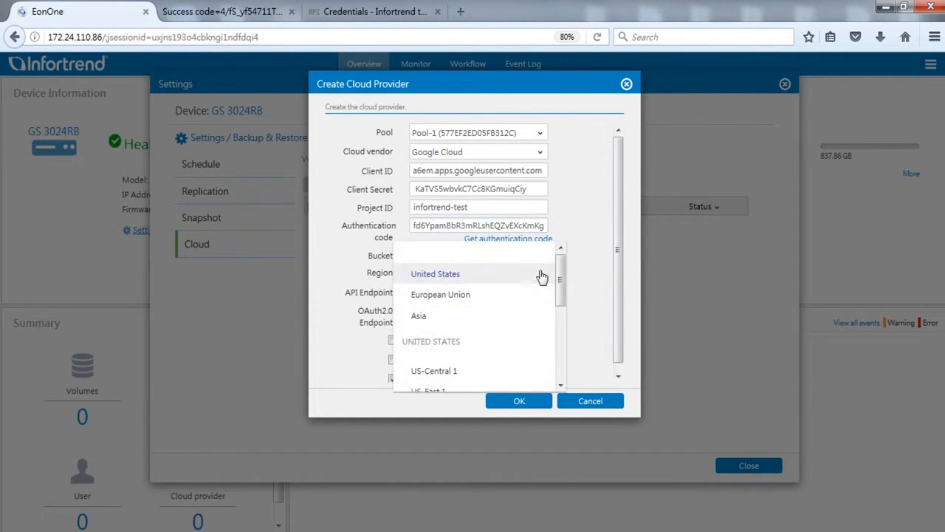
left_click(441, 316)
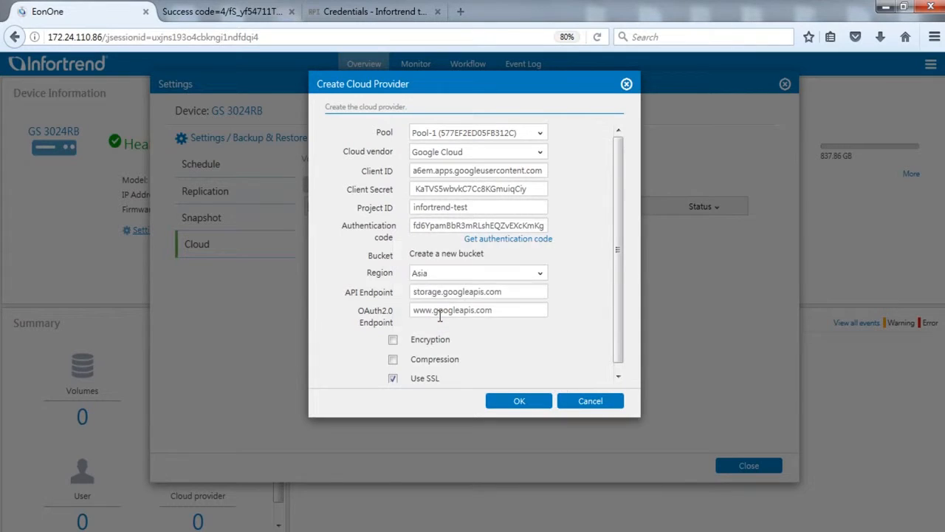
left_click_drag(619, 307, 620, 337)
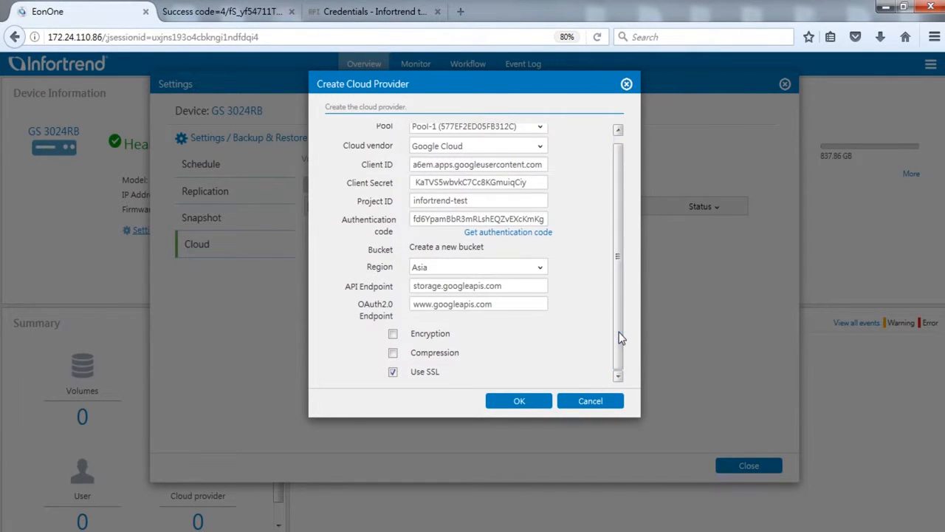
left_click(543, 402)
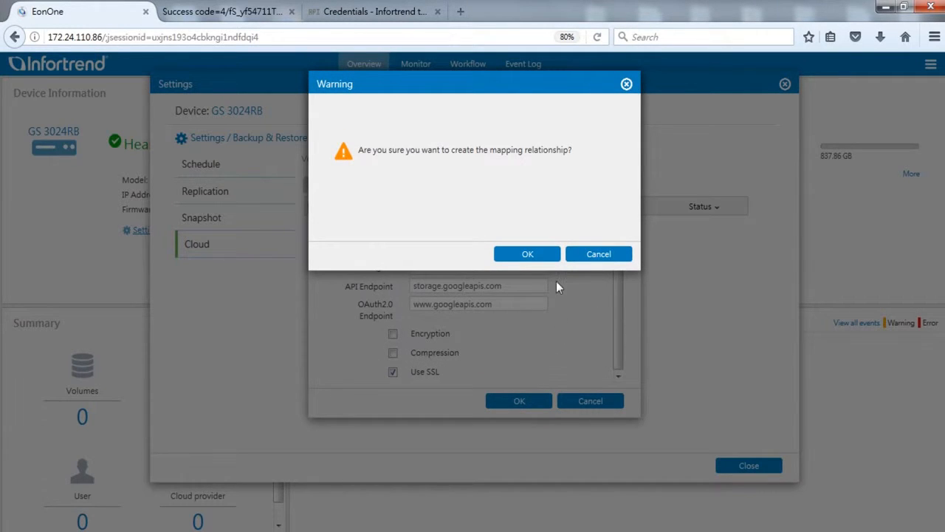
left_click(550, 259)
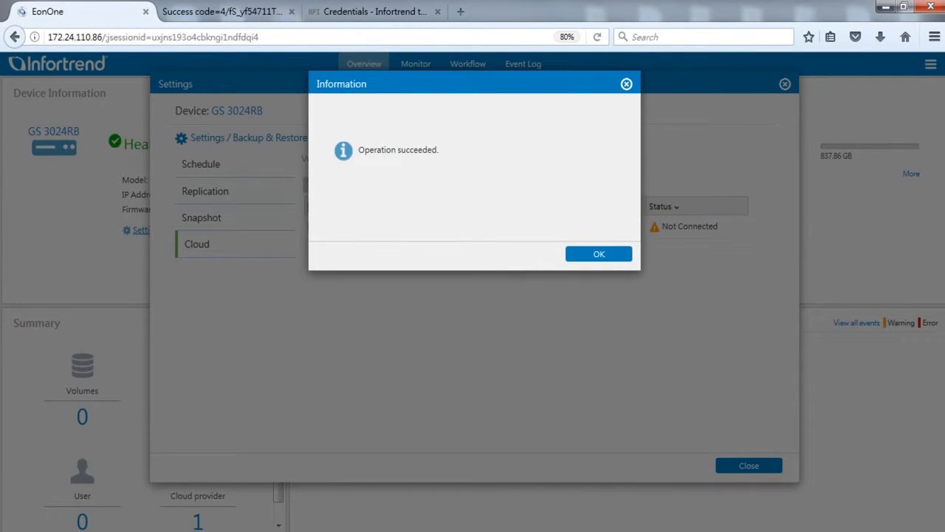
left_click(579, 257)
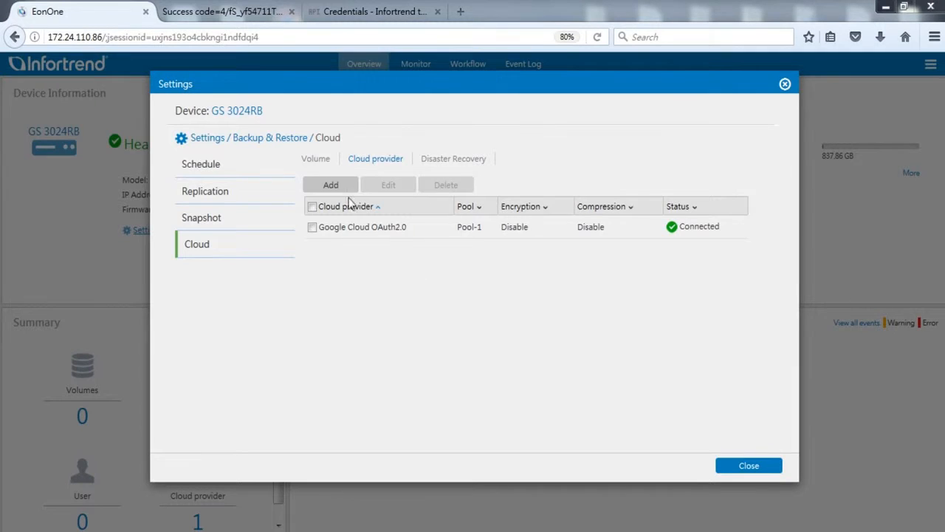
- Start a cloud volume named Volume_1 in cache mode with Fully cache enabled and the flush period set to Continue
left_click(321, 160)
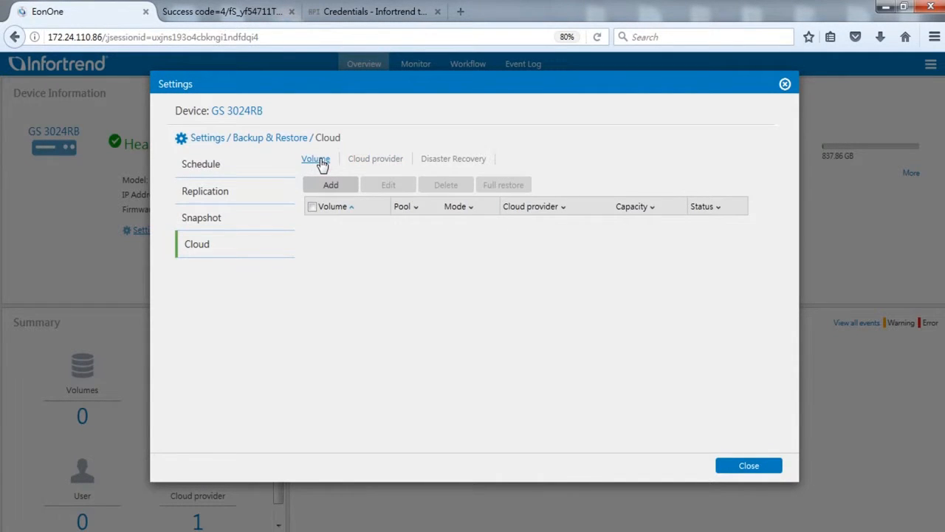
left_click(352, 188)
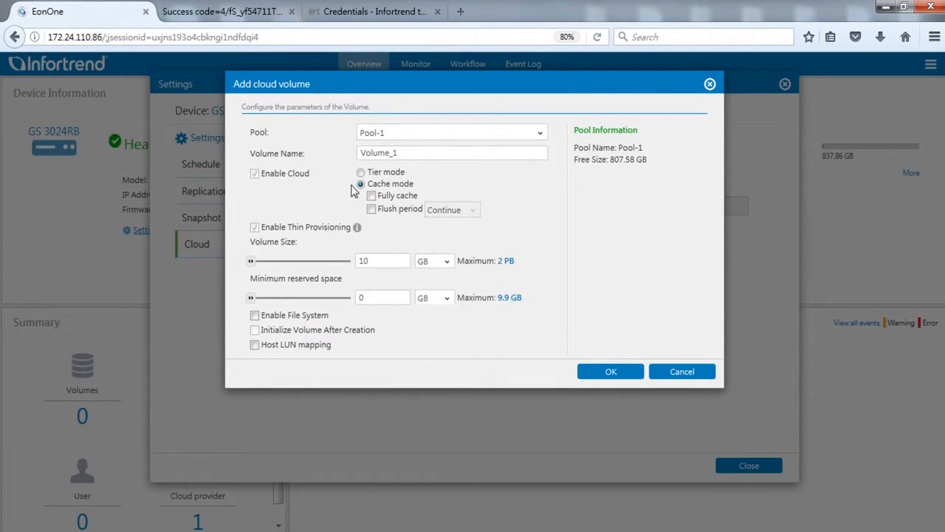
left_click(416, 152)
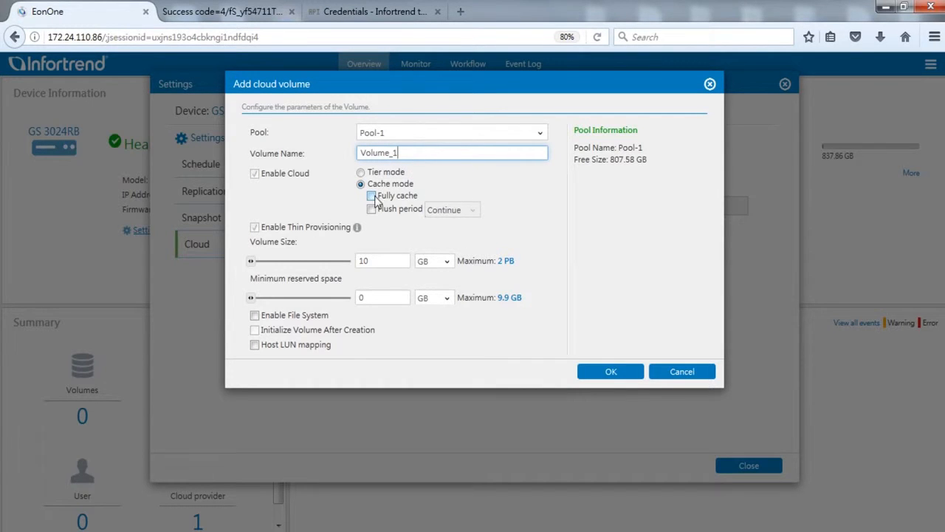
left_click(373, 197)
left_click(373, 210)
left_click(458, 220)
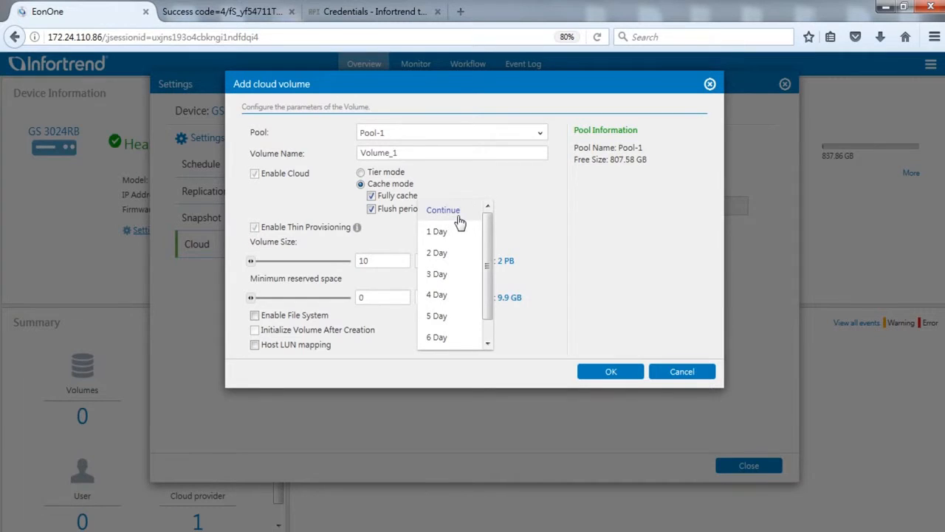
left_click(458, 219)
- Set the volume size to 100 GB and create the cloud volume with Host LUN mapping enabled
double_click(381, 259)
type("100")
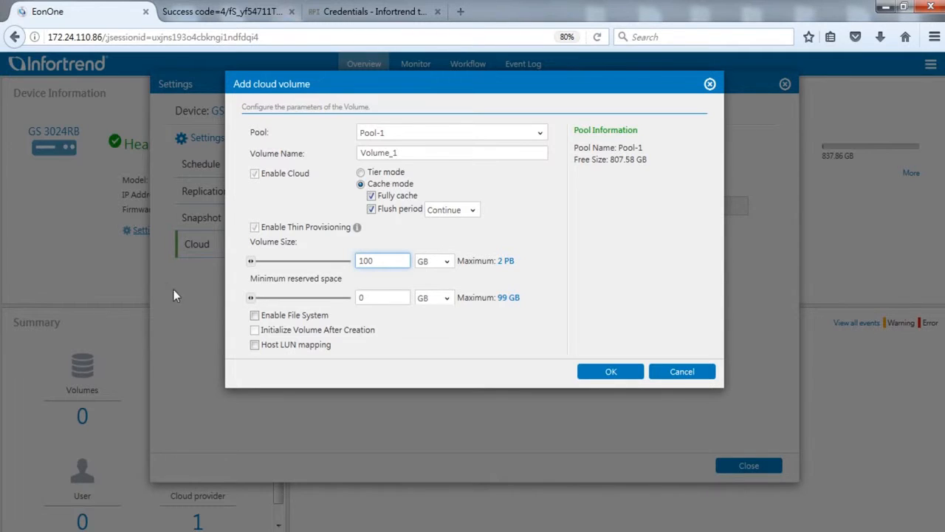
left_click(633, 376)
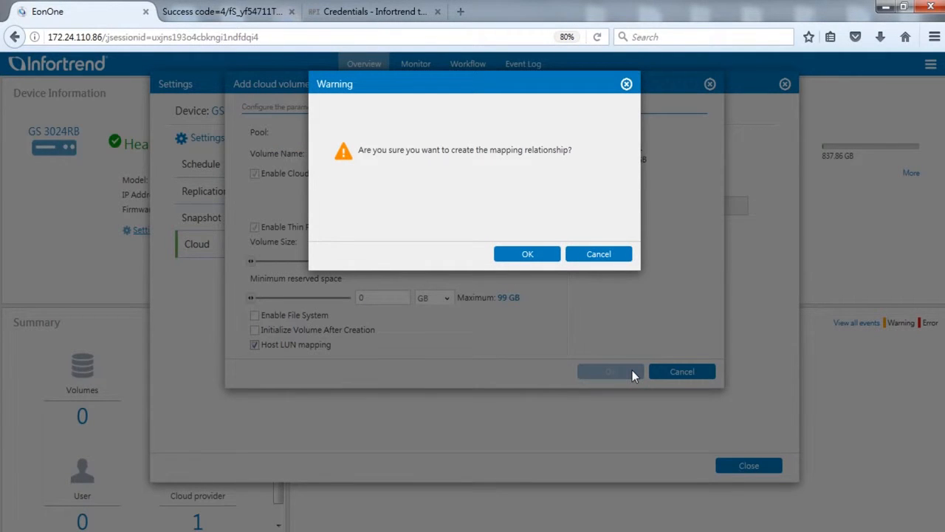
left_click(541, 258)
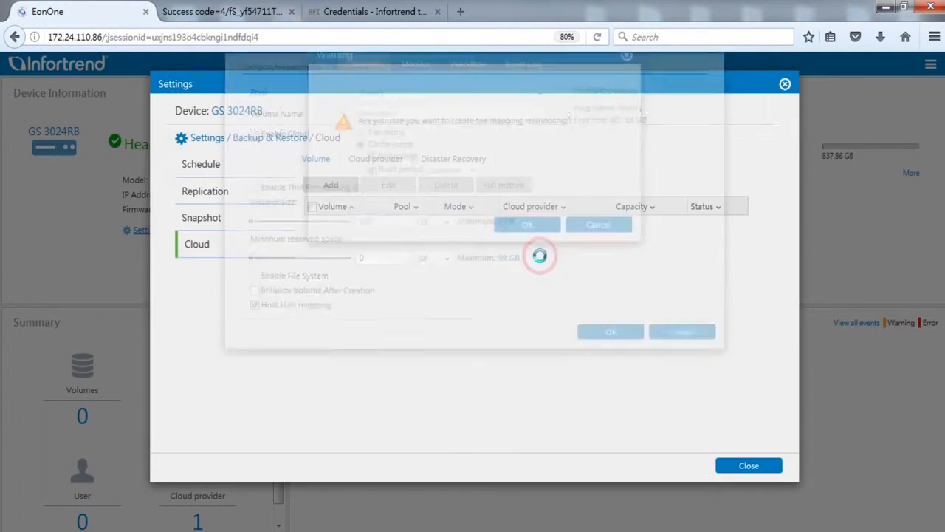